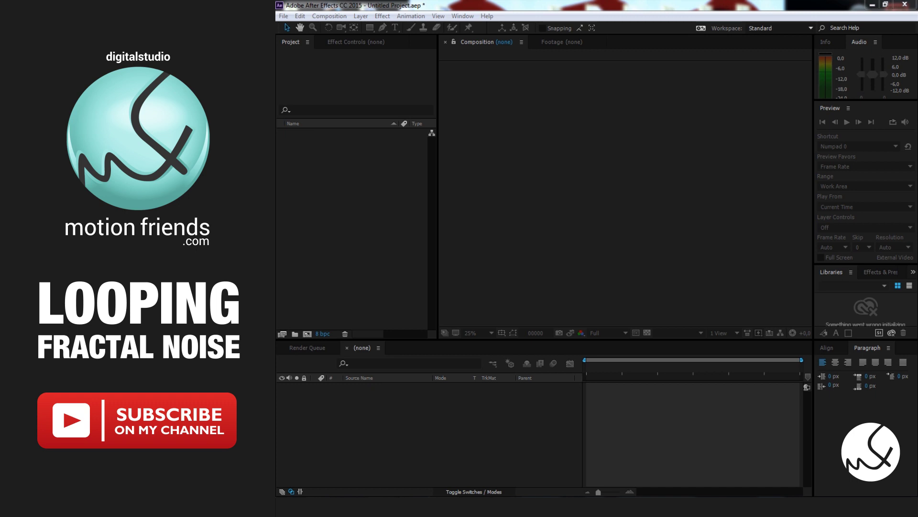
- Create a 1920×1080, 30 fps Comp 1 and add a comp-sized White Solid 1 layer to it
{"action": "left_click", "coordinate": [307, 333]}
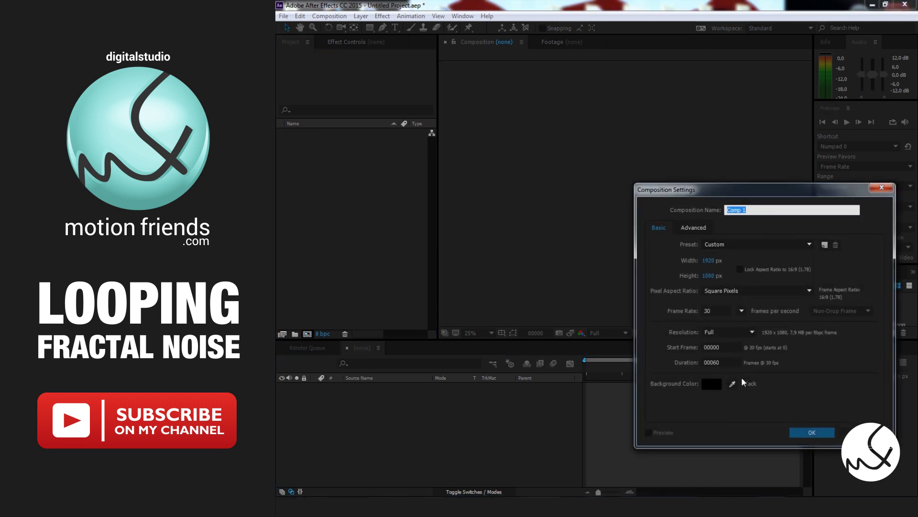
{"action": "left_click", "coordinate": [814, 433]}
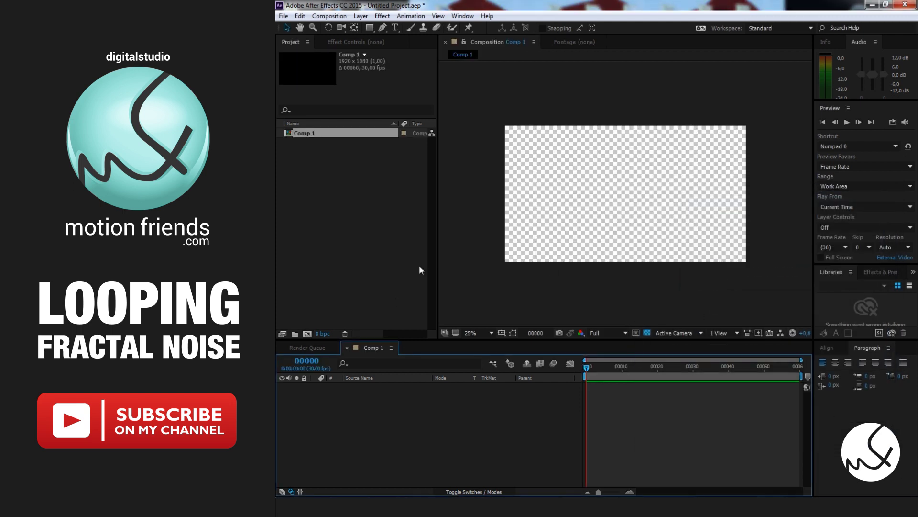
{"action": "right_click", "coordinate": [372, 409]}
{"action": "mouse_move", "coordinate": [424, 311]}
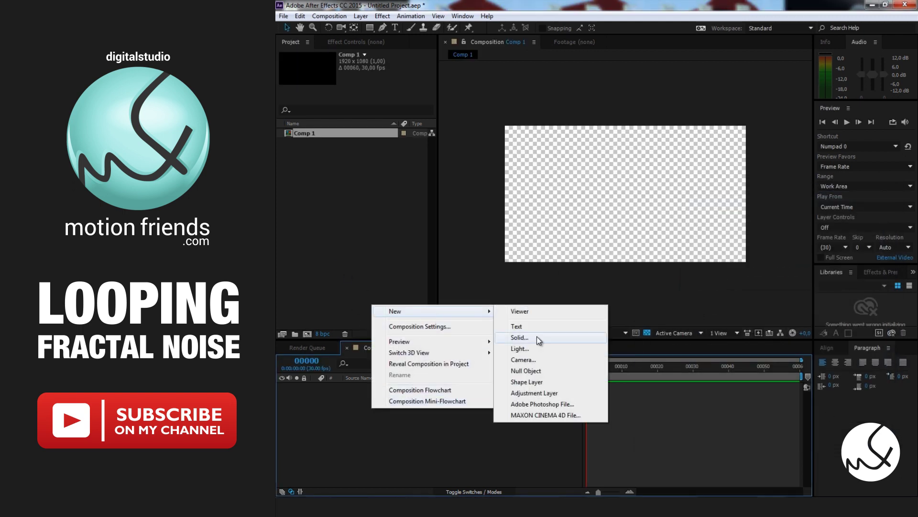
{"action": "left_click", "coordinate": [551, 337]}
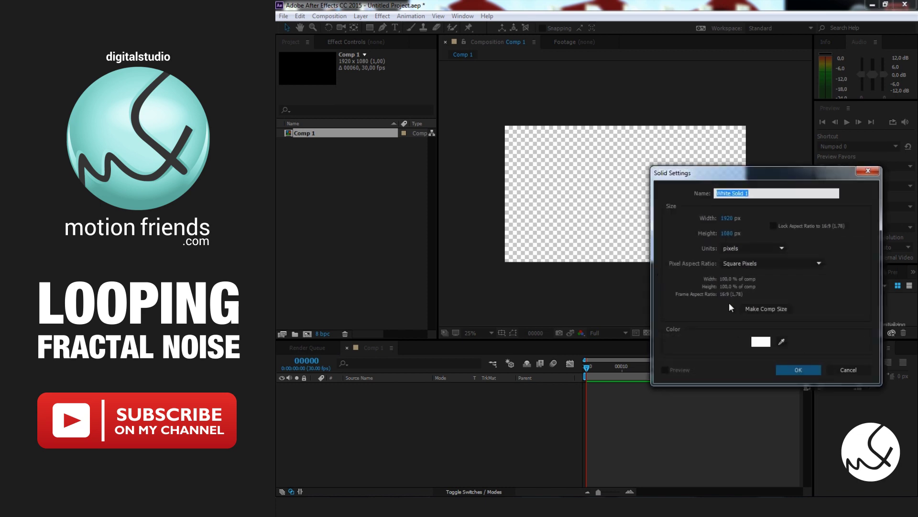
{"action": "left_click", "coordinate": [773, 313]}
{"action": "left_click", "coordinate": [806, 371]}
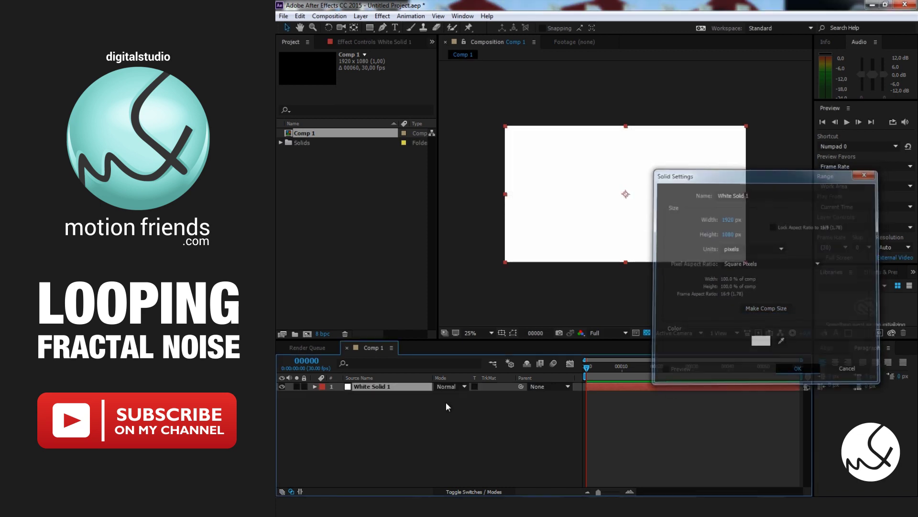
- Apply the Noise & Grain > Fractal Noise effect to White Solid 1
{"action": "right_click", "coordinate": [400, 388]}
{"action": "mouse_move", "coordinate": [486, 239]}
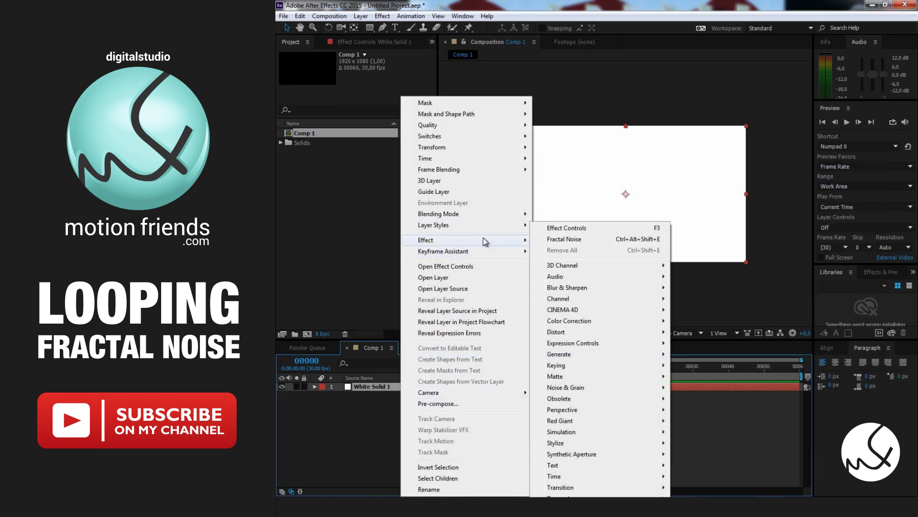
{"action": "mouse_move", "coordinate": [634, 386]}
{"action": "left_click", "coordinate": [716, 409]}
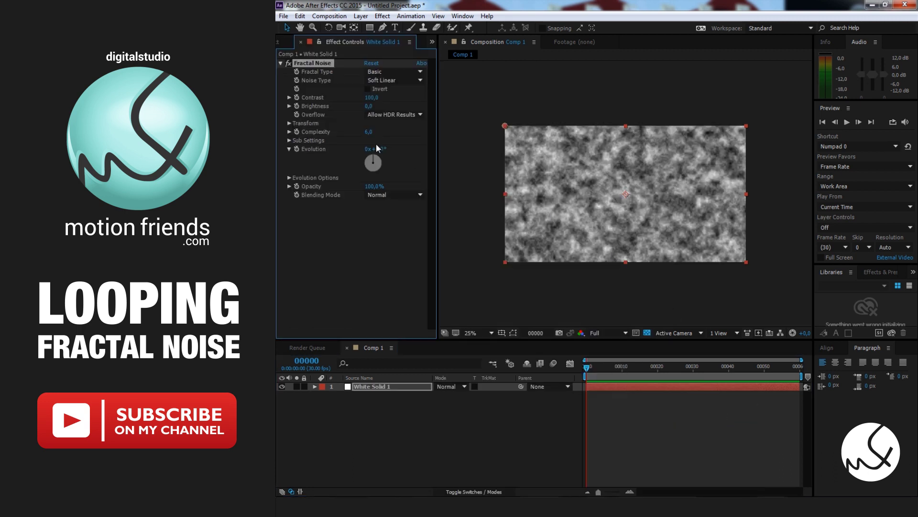
- Compare the Turbulent Smooth, Swirly and Subscale fractal types, then settle on Strings
{"action": "left_click", "coordinate": [421, 71]}
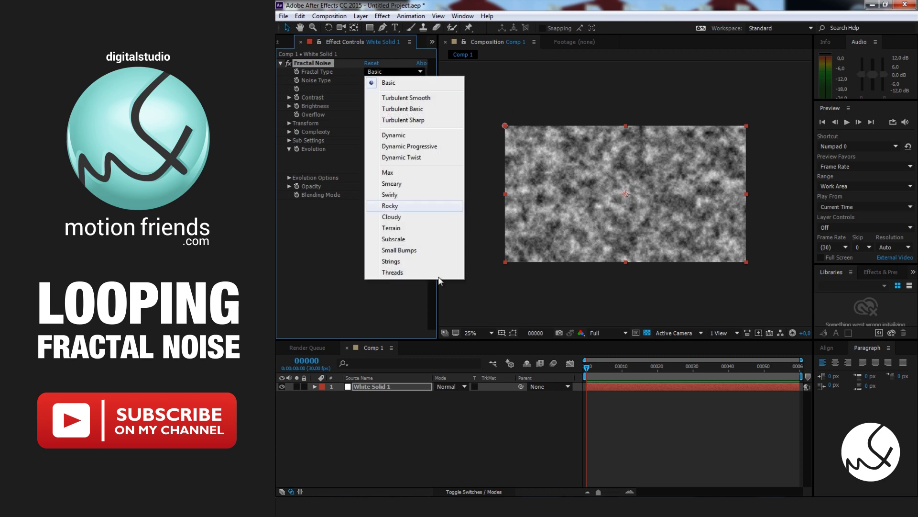
{"action": "left_click", "coordinate": [424, 262]}
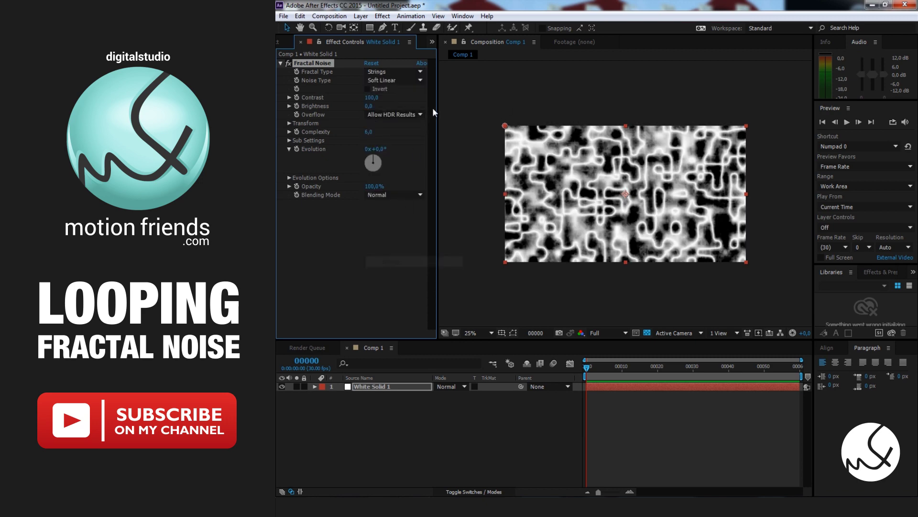
{"action": "left_click", "coordinate": [421, 72]}
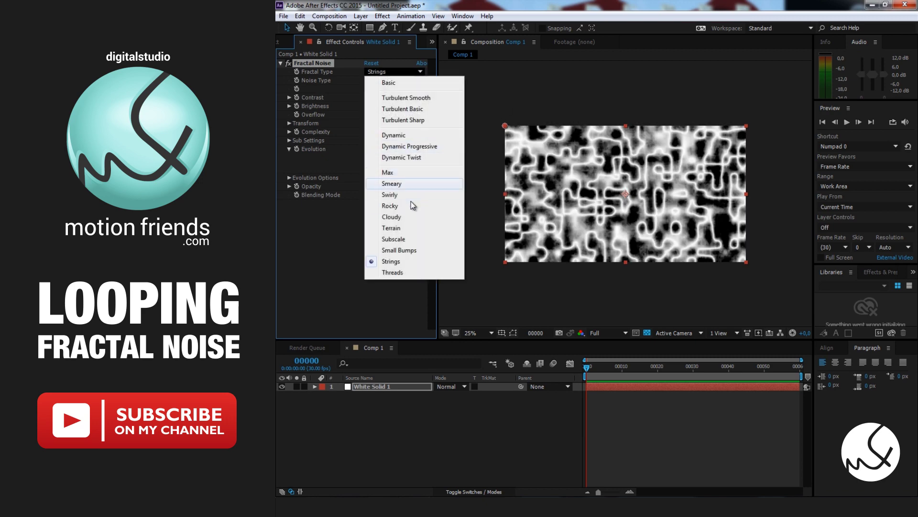
{"action": "left_click", "coordinate": [428, 98]}
{"action": "left_click", "coordinate": [420, 72]}
{"action": "left_click", "coordinate": [410, 194]}
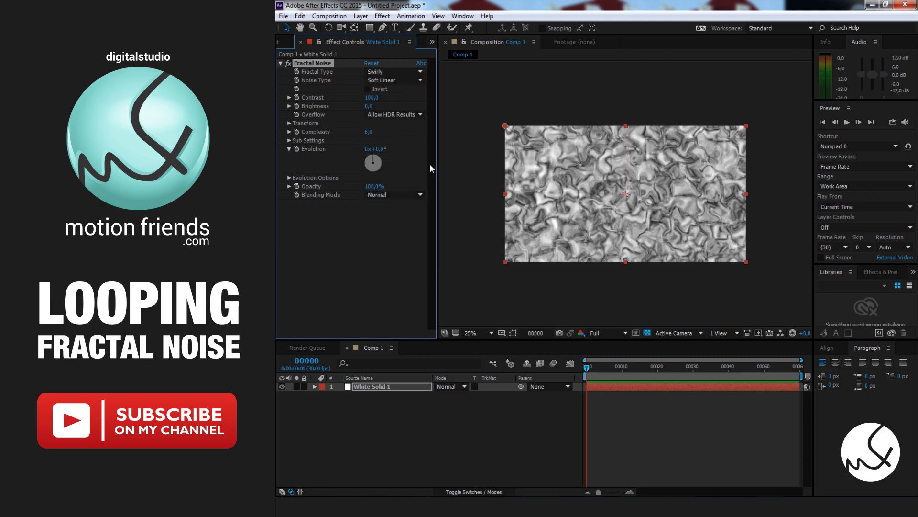
{"action": "left_click", "coordinate": [421, 72]}
{"action": "left_click", "coordinate": [419, 239]}
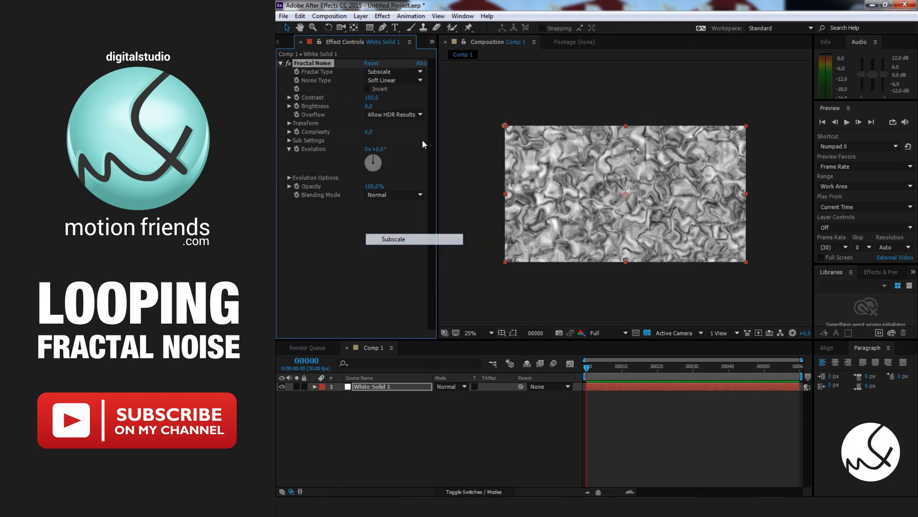
{"action": "left_click", "coordinate": [420, 72]}
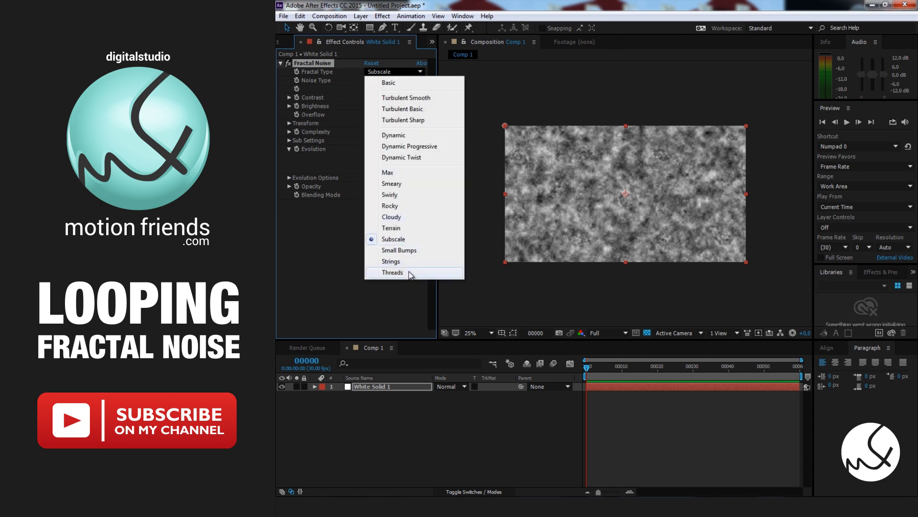
{"action": "left_click", "coordinate": [409, 261]}
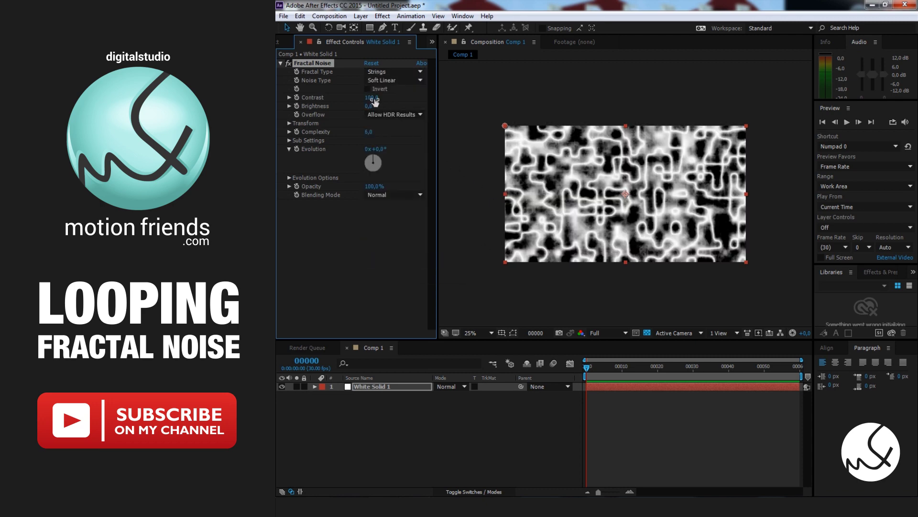
- Set Contrast to 161, Brightness to −48 and Scale to 199.5, leaving Evolution at 0x+0.0
{"action": "mouse_move", "coordinate": [374, 99]}
{"action": "left_mouse_down"}
{"action": "mouse_move", "coordinate": [401, 99]}
{"action": "mouse_move", "coordinate": [415, 152]}
{"action": "left_mouse_up"}
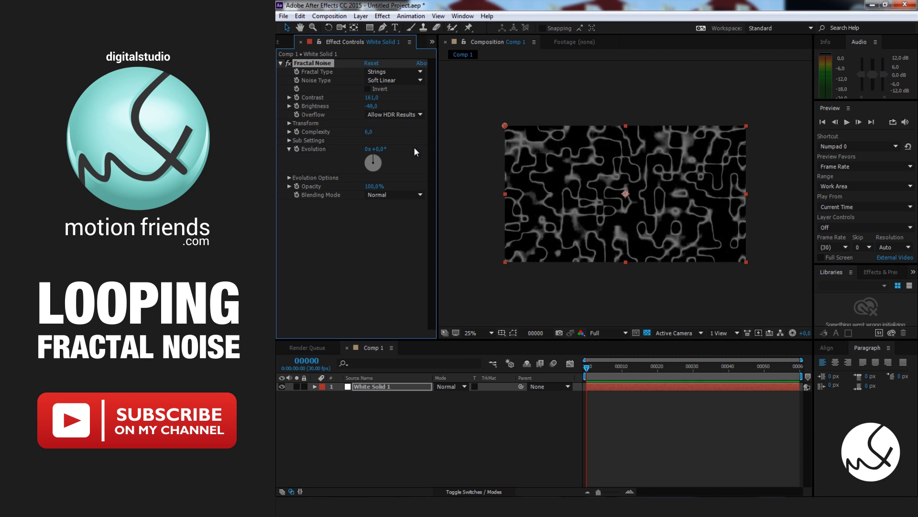
{"action": "left_click", "coordinate": [289, 123]}
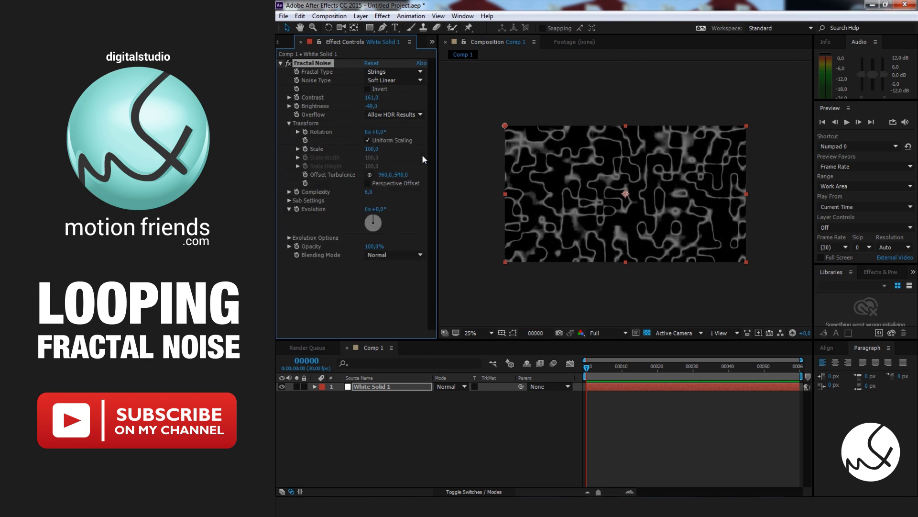
{"action": "left_click", "coordinate": [298, 148]}
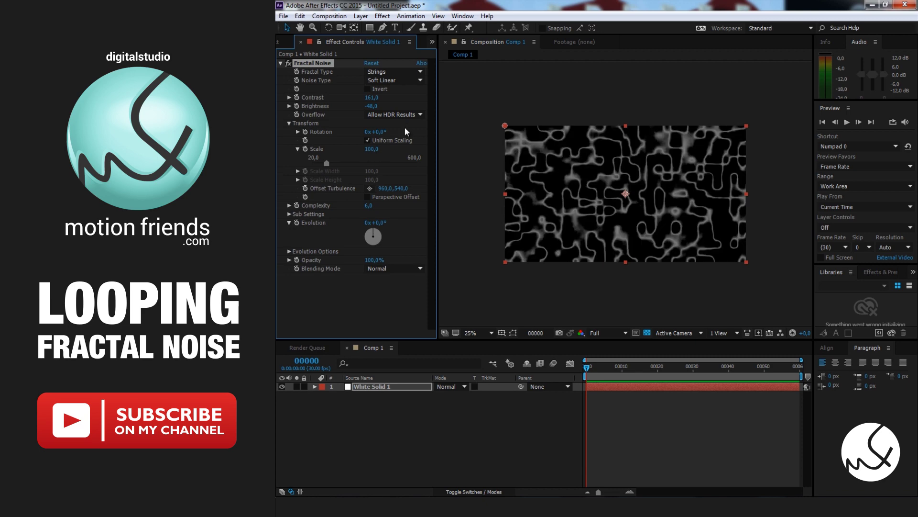
{"action": "left_click", "coordinate": [368, 140]}
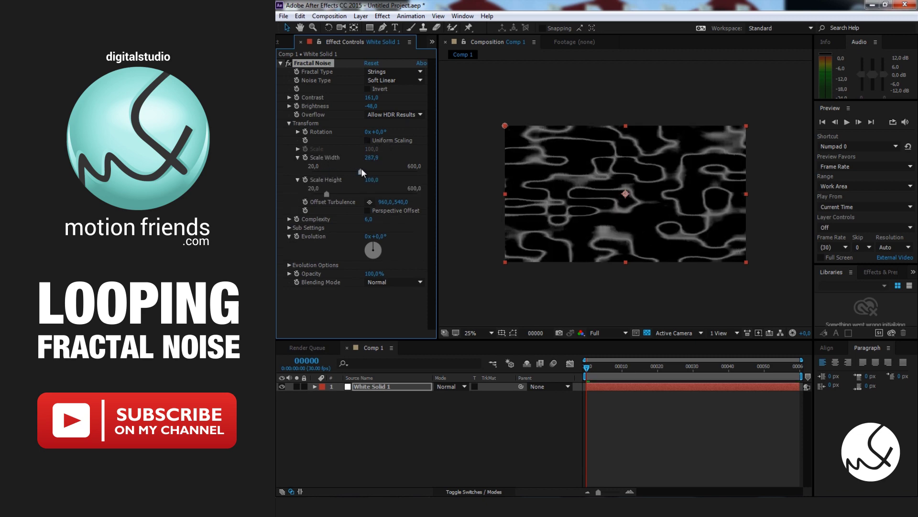
{"action": "mouse_move", "coordinate": [349, 171]}
{"action": "left_mouse_down"}
{"action": "mouse_move", "coordinate": [331, 171]}
{"action": "mouse_move", "coordinate": [345, 164]}
{"action": "left_mouse_up"}
{"action": "left_click", "coordinate": [367, 140]}
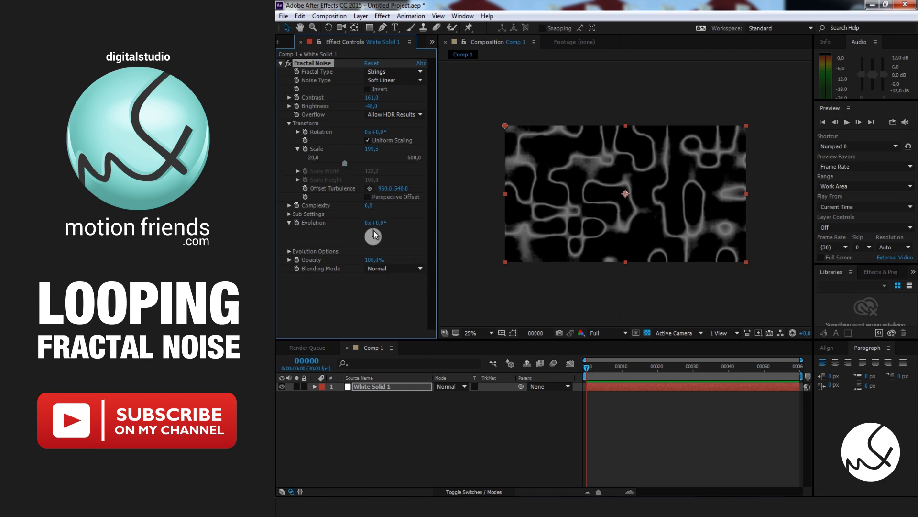
{"action": "mouse_move", "coordinate": [374, 231]}
{"action": "left_mouse_down"}
{"action": "mouse_move", "coordinate": [369, 239]}
{"action": "mouse_move", "coordinate": [387, 235]}
{"action": "left_mouse_up"}
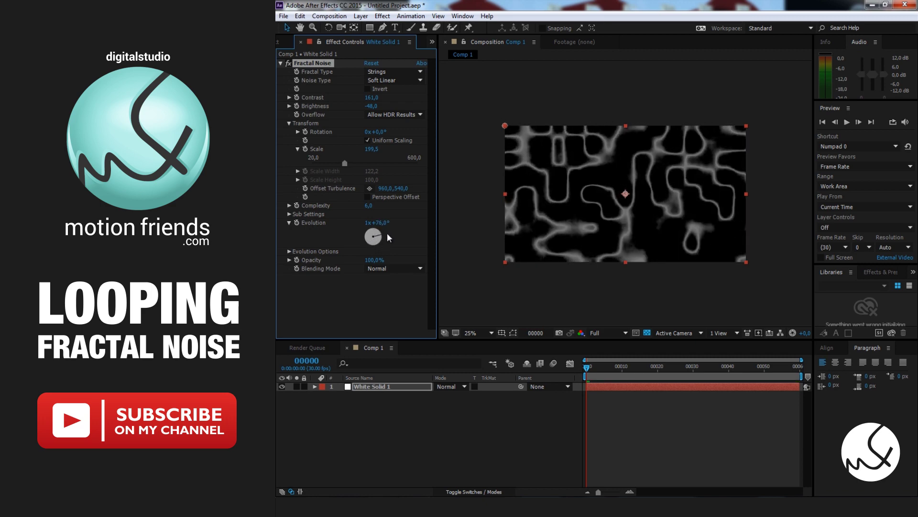
{"action": "key", "text": "ctrl+z"}
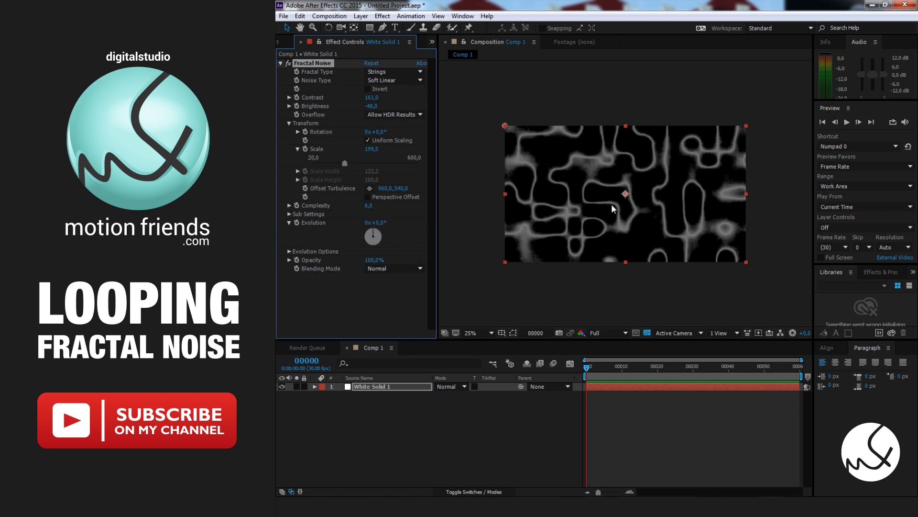
- Preview the noise animation from frame 0
{"action": "left_click", "coordinate": [608, 385]}
{"action": "key", "text": "space"}
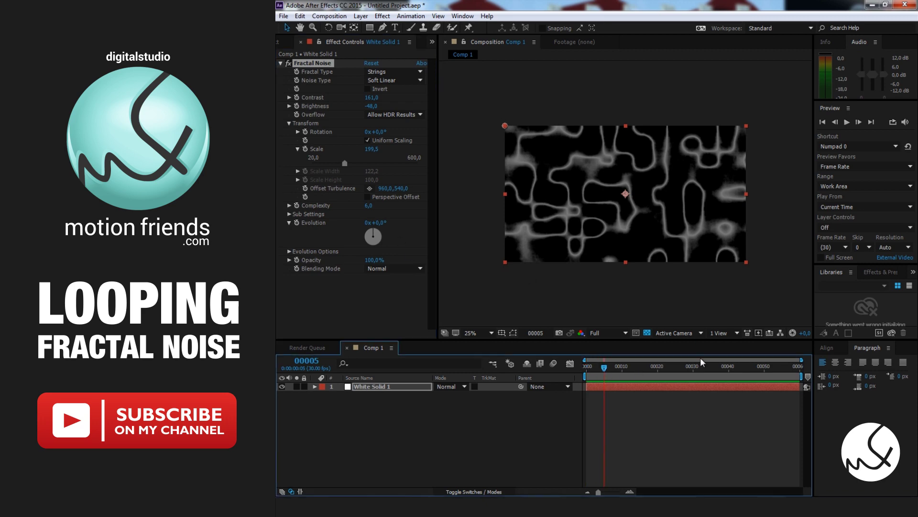
{"action": "key", "text": "space"}
- Keyframe Evolution from 0x at frame 0 to 2x at frame 60
{"action": "left_click", "coordinate": [296, 223]}
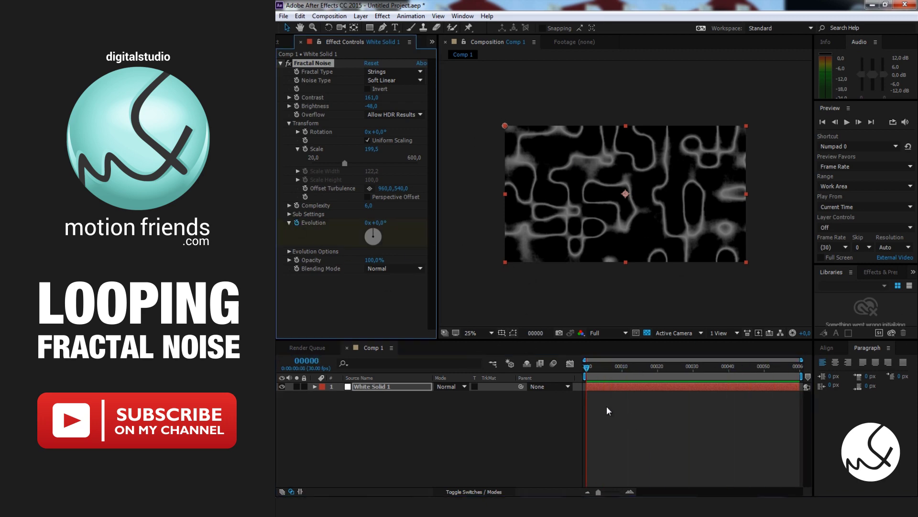
{"action": "key", "text": "u"}
{"action": "left_click_drag", "start_coordinate": [622, 367], "coordinate": [797, 366]}
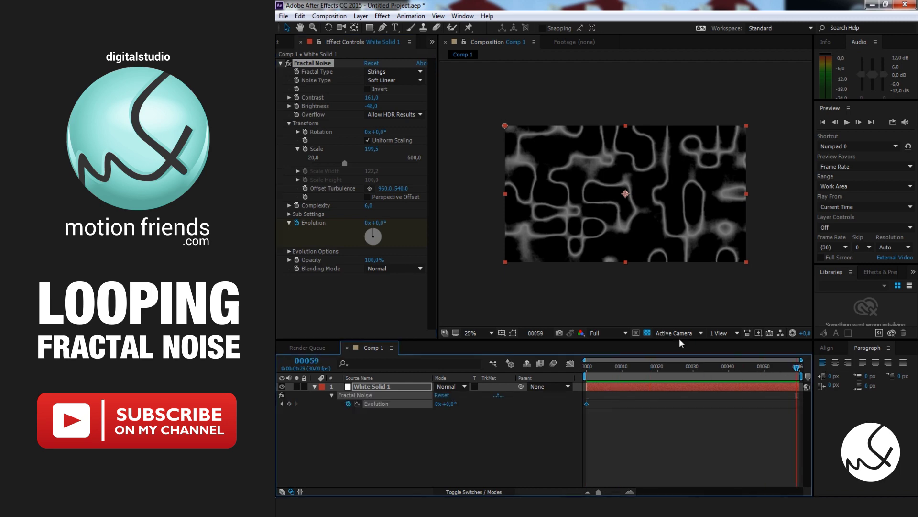
{"action": "left_click", "coordinate": [369, 223]}
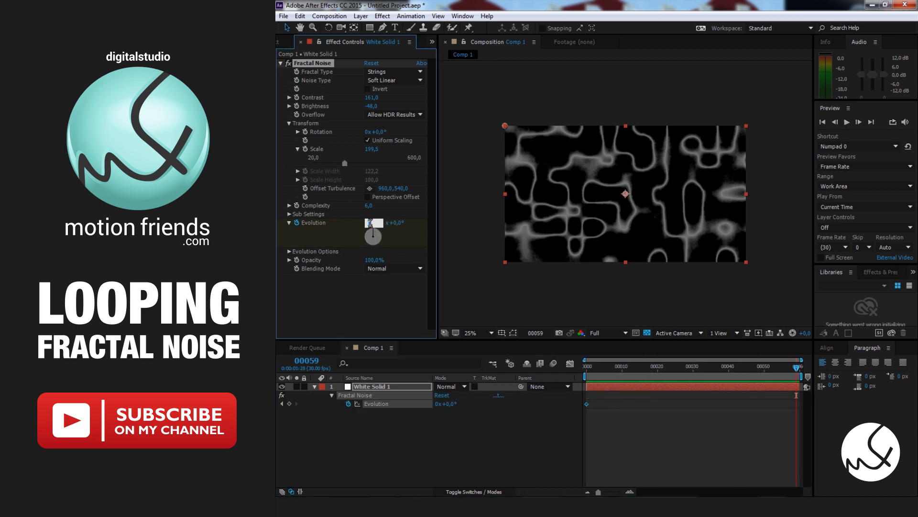
{"action": "key", "text": "Return"}
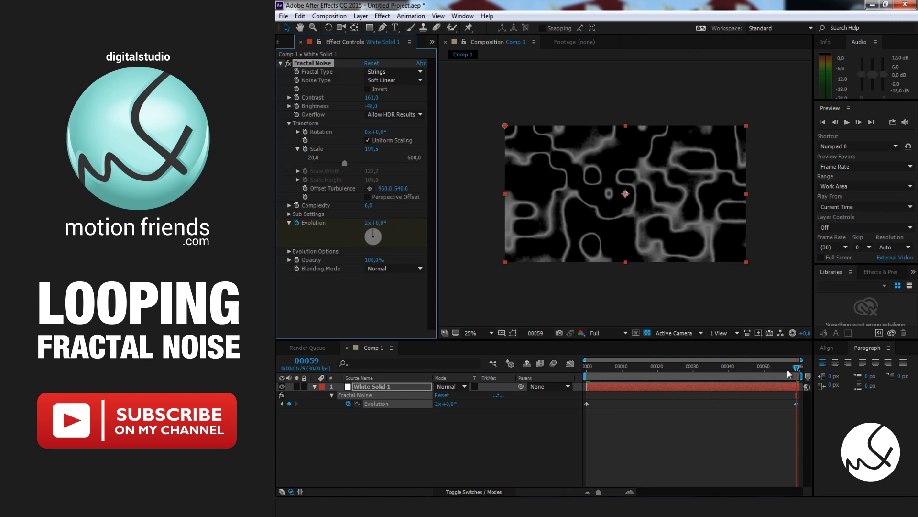
{"action": "key", "text": "Page_Down"}
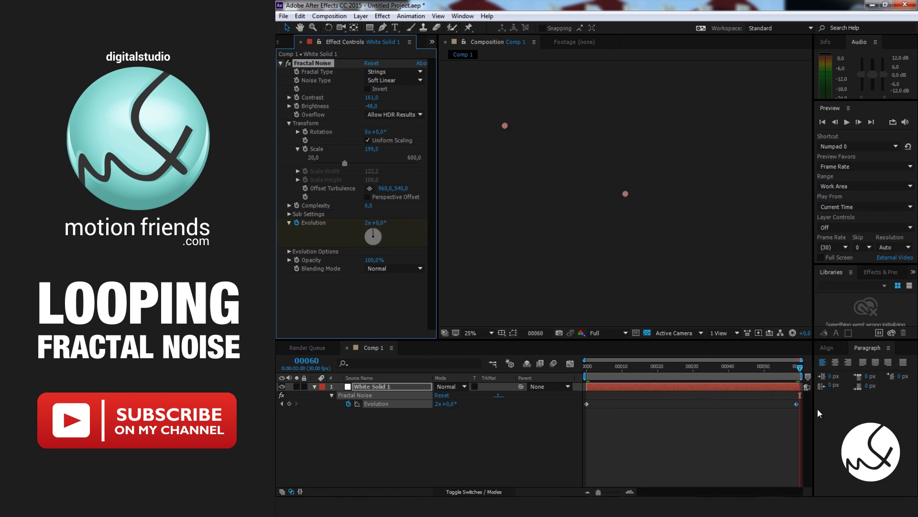
{"action": "left_click_drag", "start_coordinate": [797, 403], "coordinate": [799, 404]}
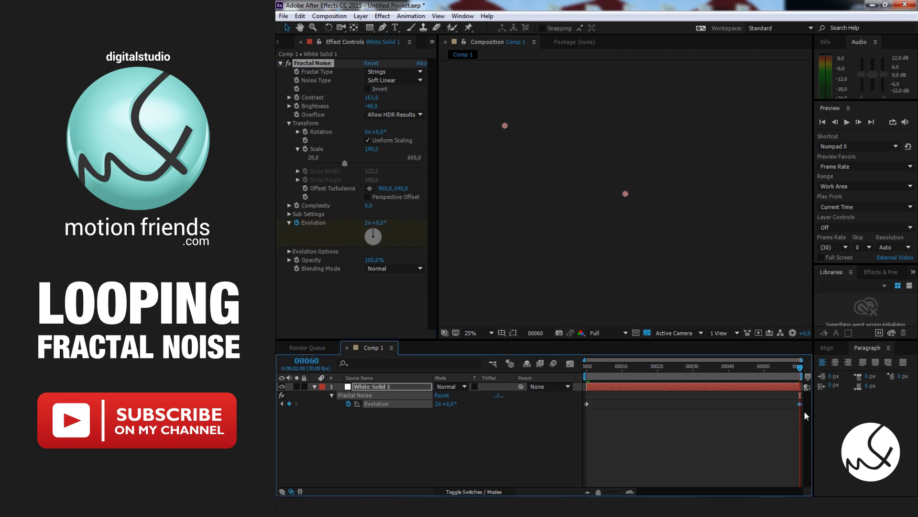
{"action": "key", "text": "Page_Up"}
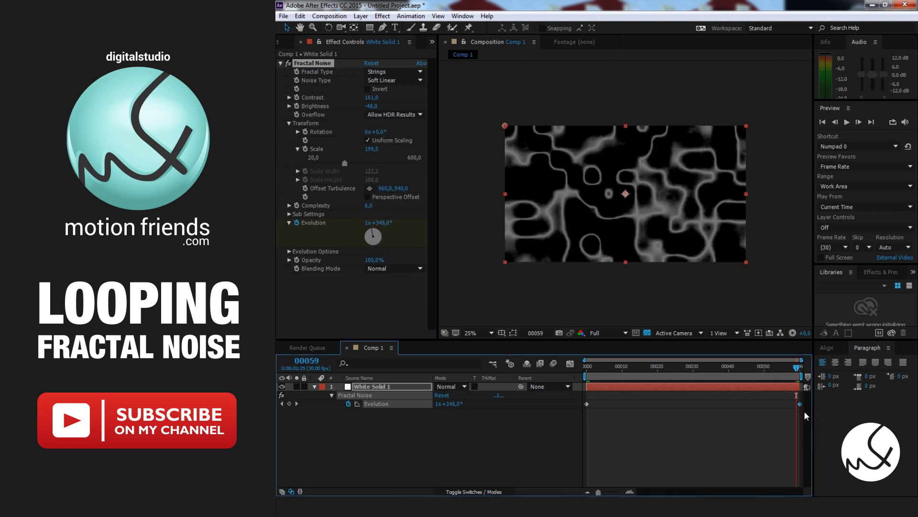
{"action": "left_click_drag", "start_coordinate": [764, 369], "coordinate": [527, 367]}
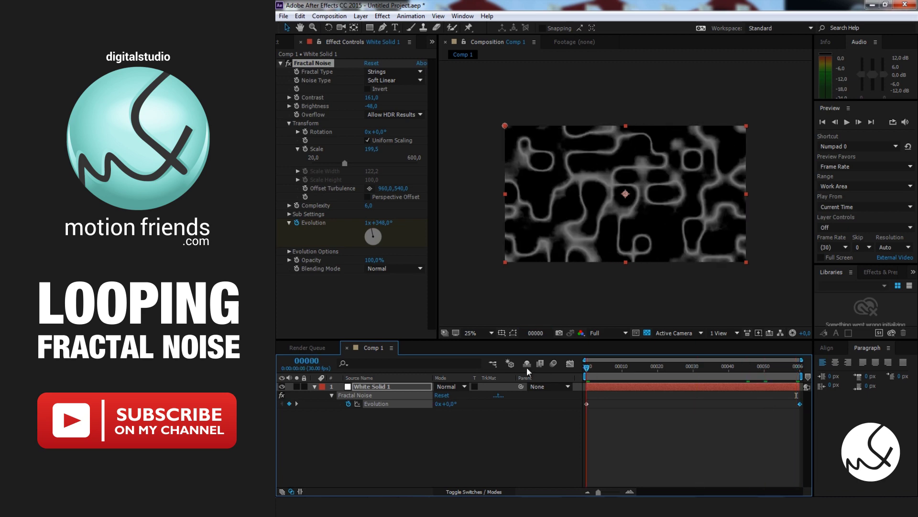
{"action": "key", "text": "space"}
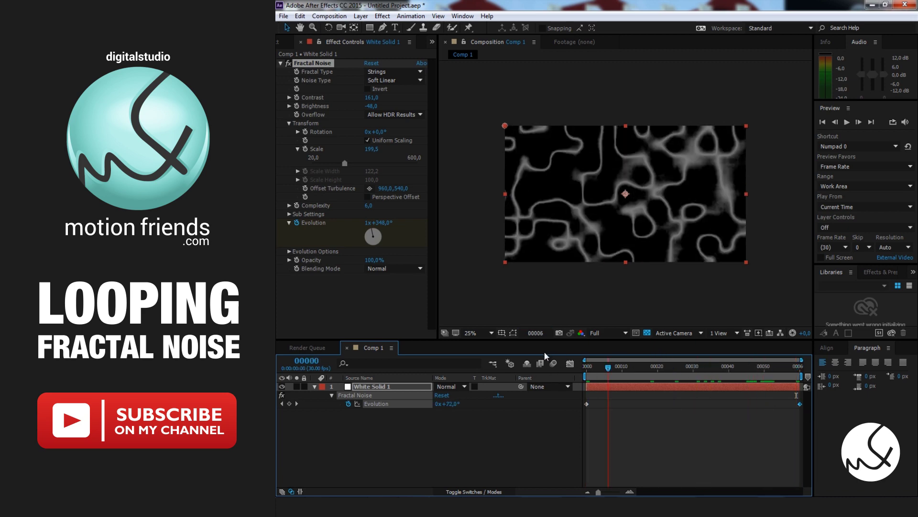
{"action": "key", "text": "space"}
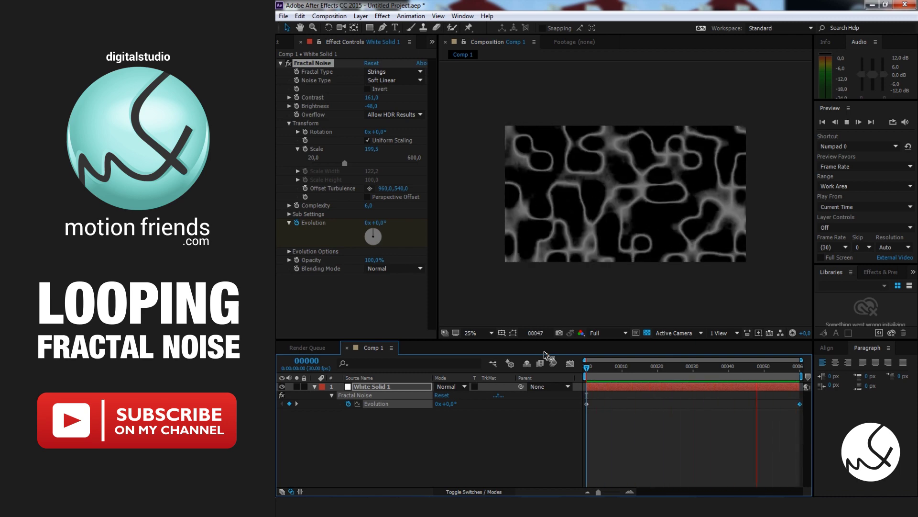
{"action": "key", "text": "space"}
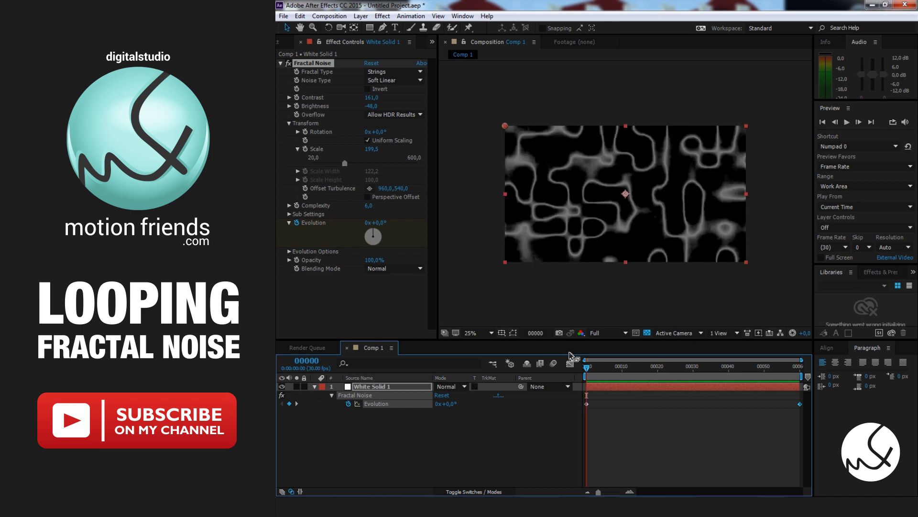
- Enable Cycle Evolution in Evolution Options and set Cycle (in Revolutions) to 2
{"action": "left_click", "coordinate": [288, 251]}
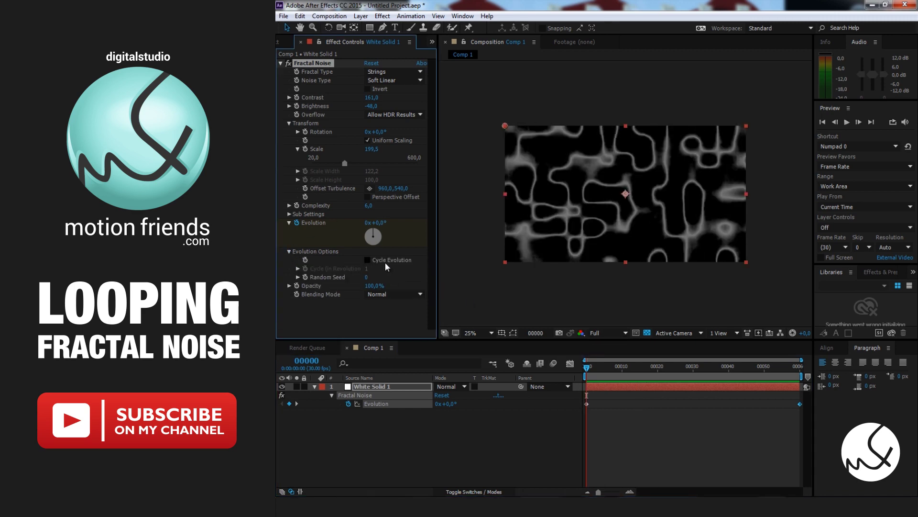
{"action": "left_click", "coordinate": [367, 259]}
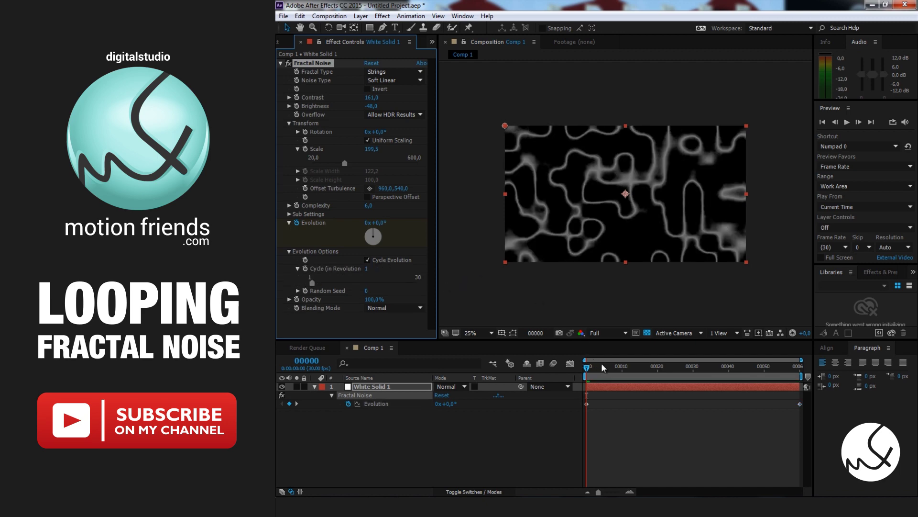
{"action": "left_click_drag", "start_coordinate": [604, 368], "coordinate": [834, 385]}
{"action": "key", "text": "Page_Down"}
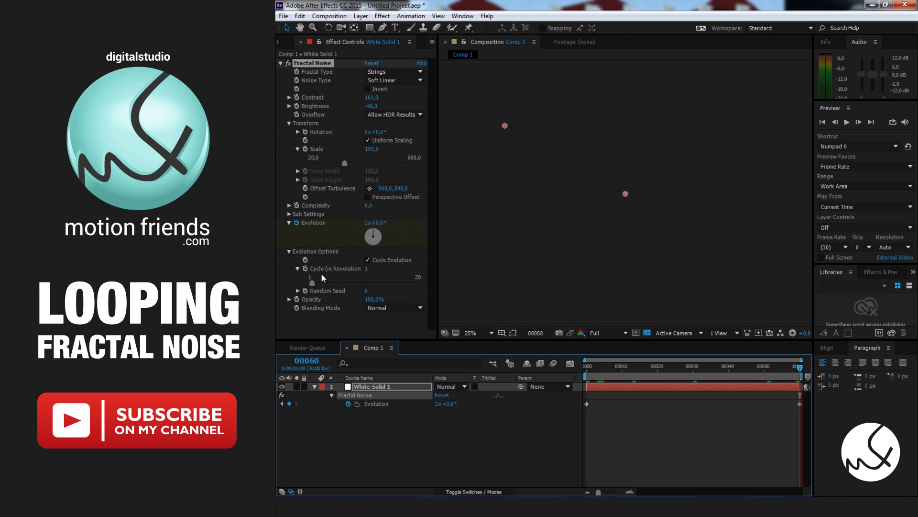
{"action": "left_click", "coordinate": [367, 269]}
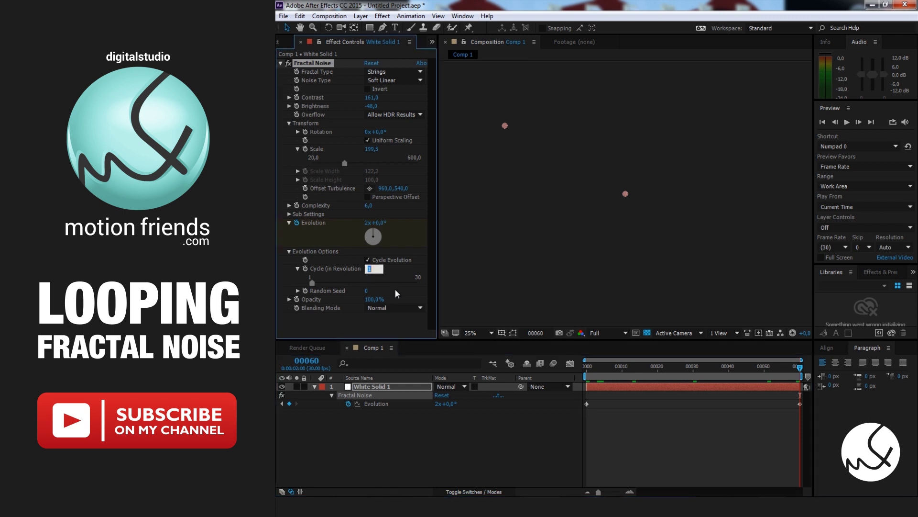
{"action": "type", "text": "2"}
{"action": "key", "text": "Return"}
{"action": "left_click_drag", "start_coordinate": [628, 364], "coordinate": [550, 371]}
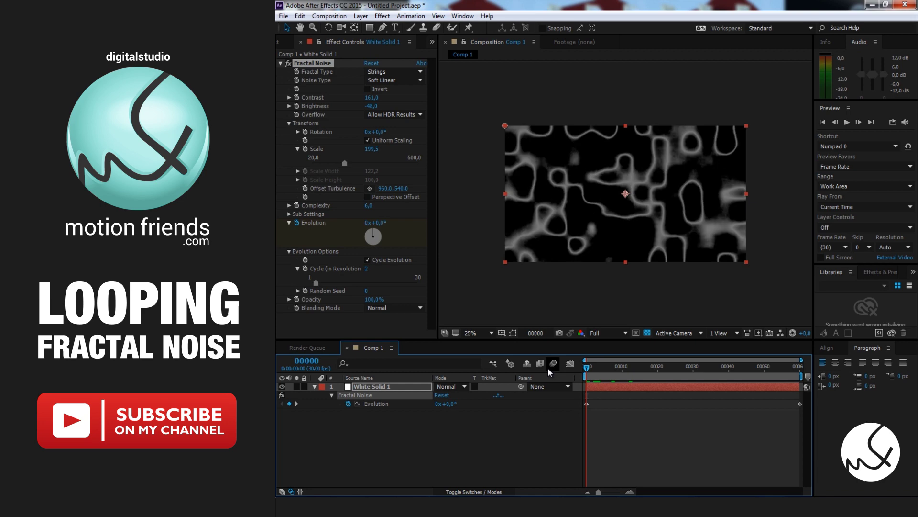
{"action": "key", "text": "space"}
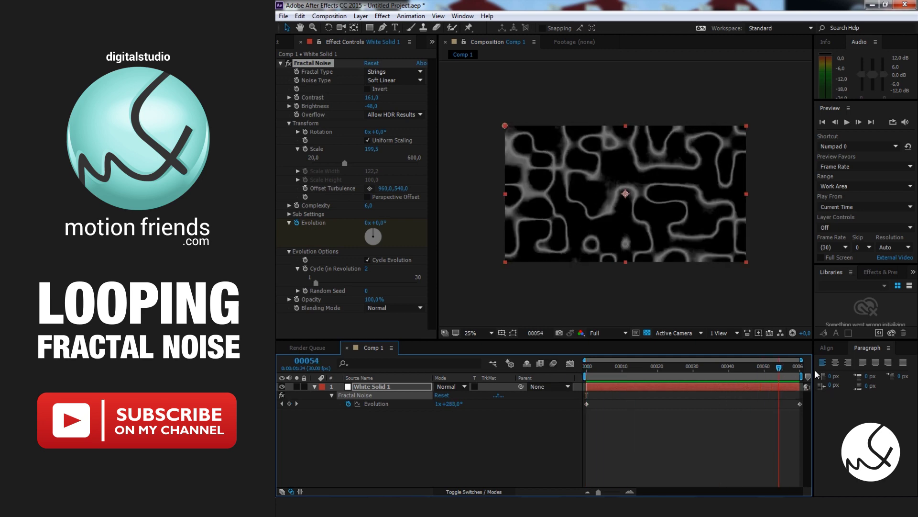
{"action": "key", "text": "space"}
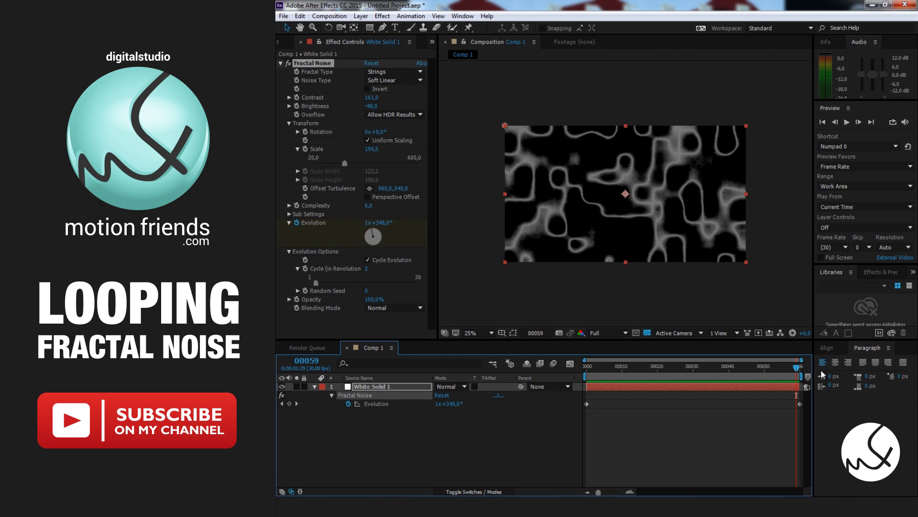
{"action": "key", "text": "Home"}
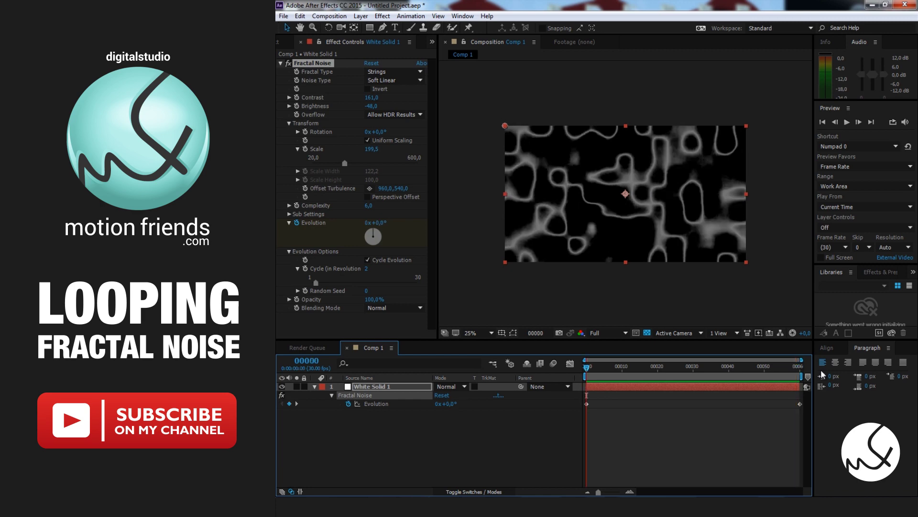
- Preview the animation from frame 8 to the end at frame 60
{"action": "left_click", "coordinate": [615, 366]}
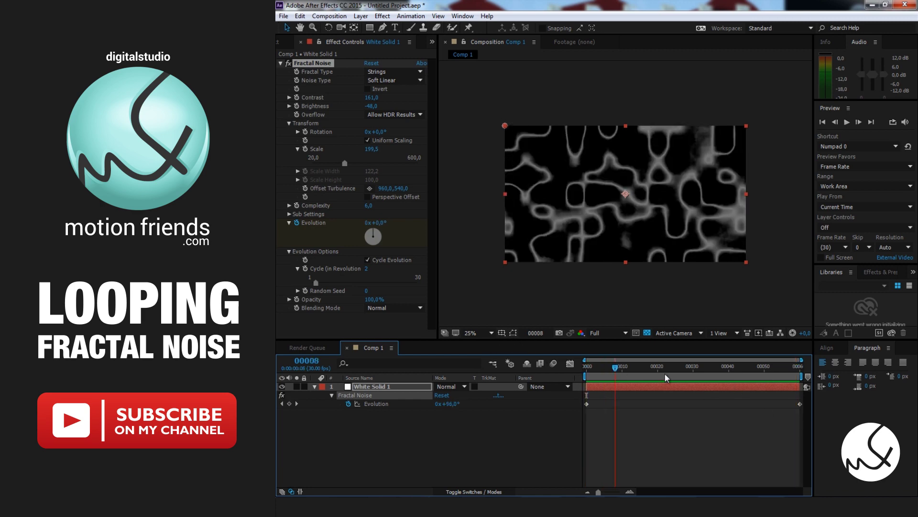
{"action": "key", "text": "space"}
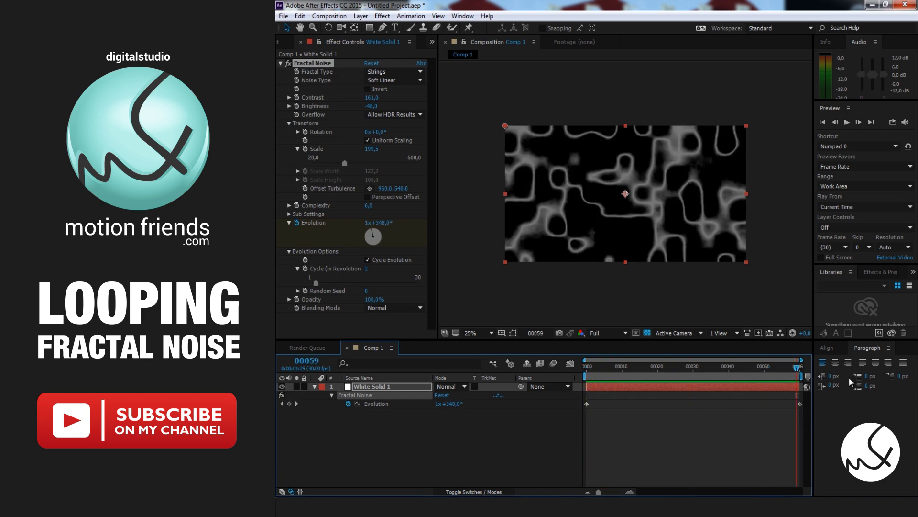
{"action": "key", "text": "Page_Down"}
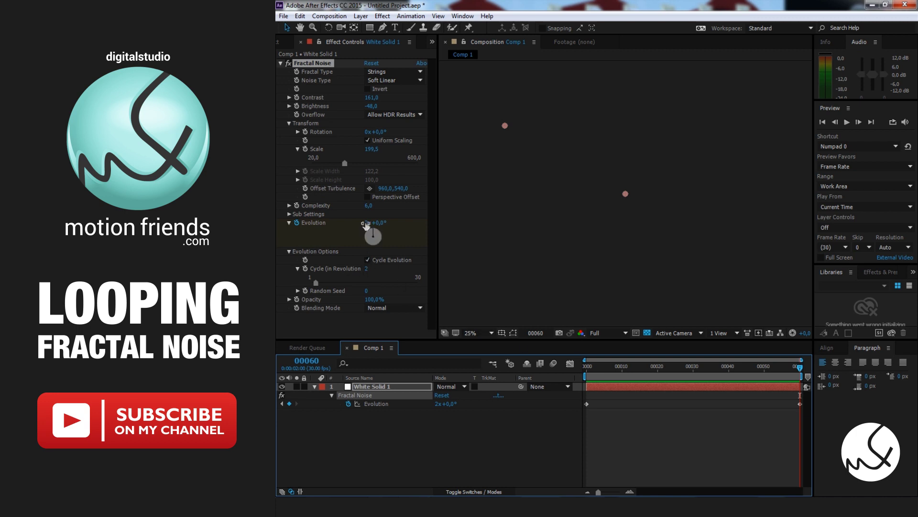
- Change the ending Evolution keyframe to 1 revolution and Cycle (in Revolutions) to 1
{"action": "left_click", "coordinate": [367, 223]}
{"action": "type", "text": "1"}
{"action": "left_click", "coordinate": [367, 268]}
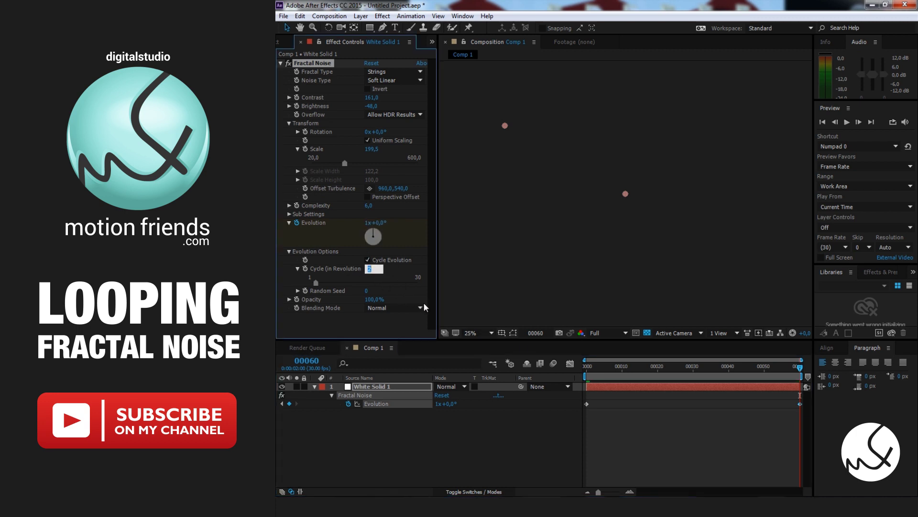
{"action": "type", "text": "1"}
{"action": "left_click_drag", "start_coordinate": [800, 366], "coordinate": [554, 366]}
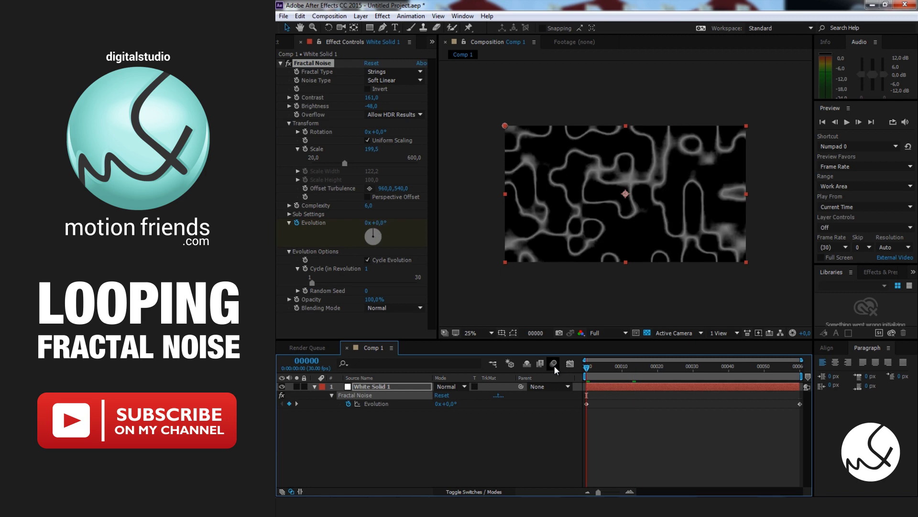
{"action": "key", "text": "space"}
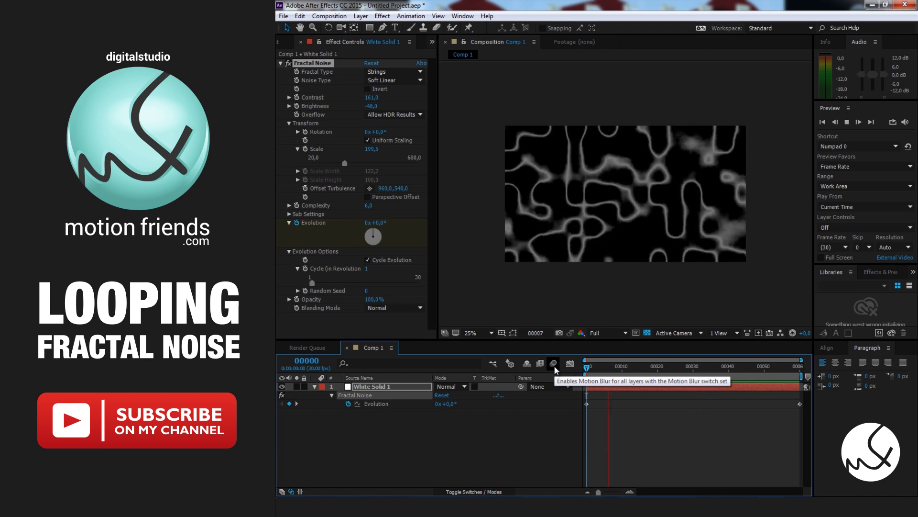
{"action": "key", "text": "space"}
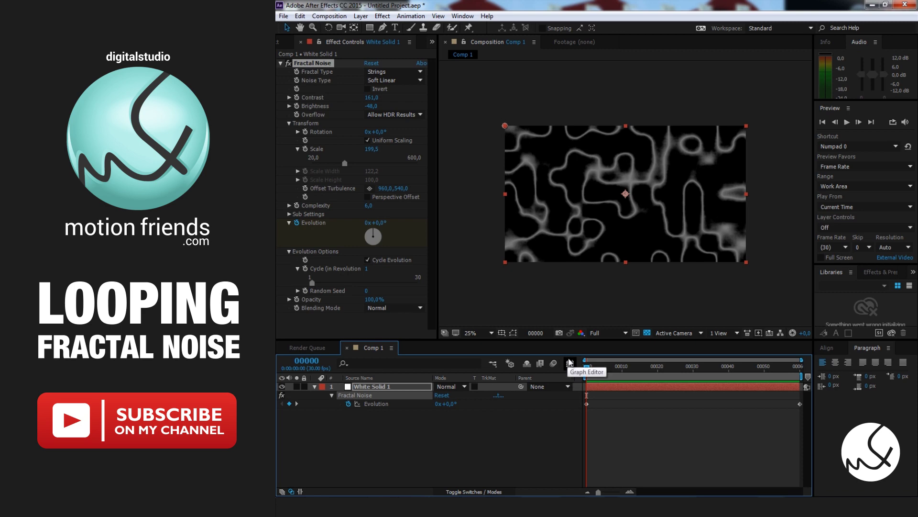
{"action": "left_click", "coordinate": [569, 362]}
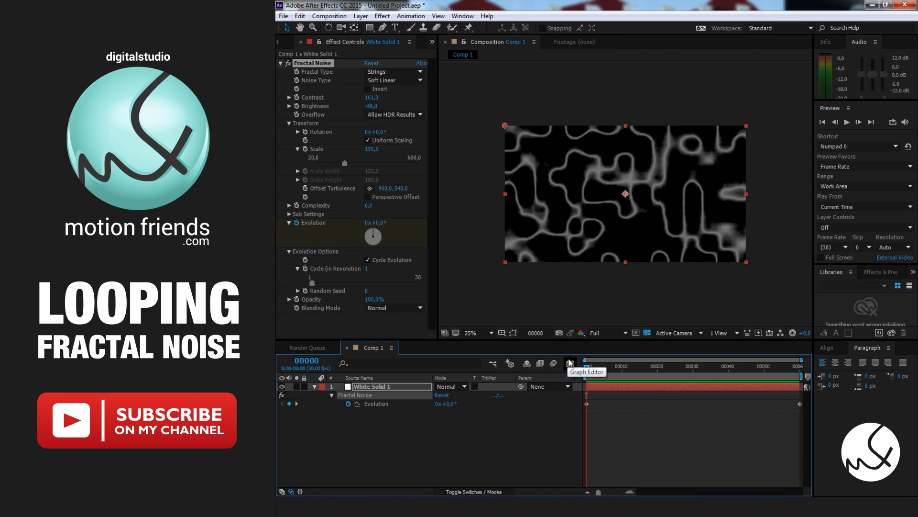